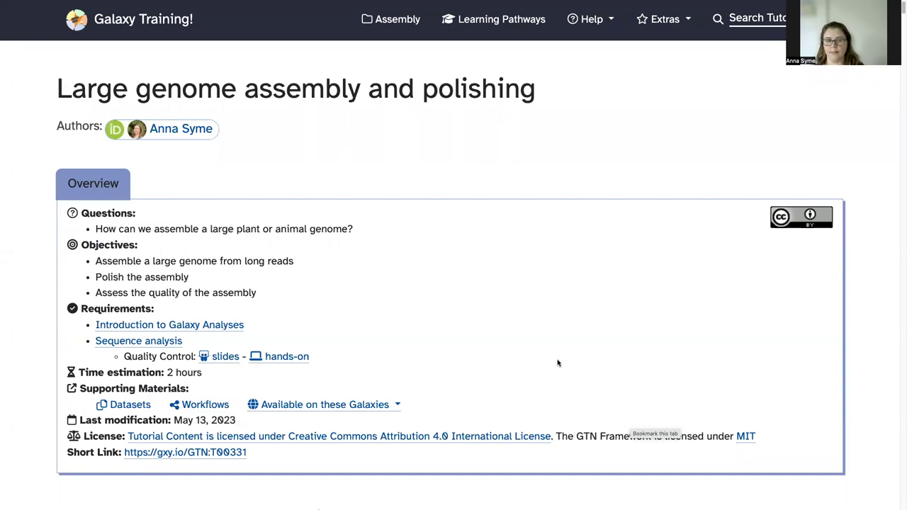
Step: Scroll the tutorial past the Overview box to the Introduction on what genome assembly is
{"action": "scroll", "coordinate": [558, 356], "scroll_direction": "down", "scroll_amount": 4}
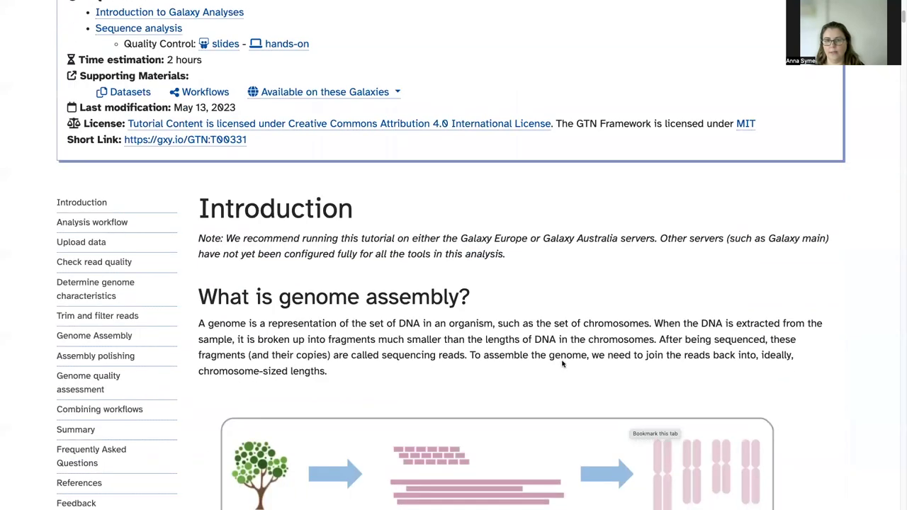
{"action": "scroll", "coordinate": [563, 364], "scroll_direction": "down", "scroll_amount": 1}
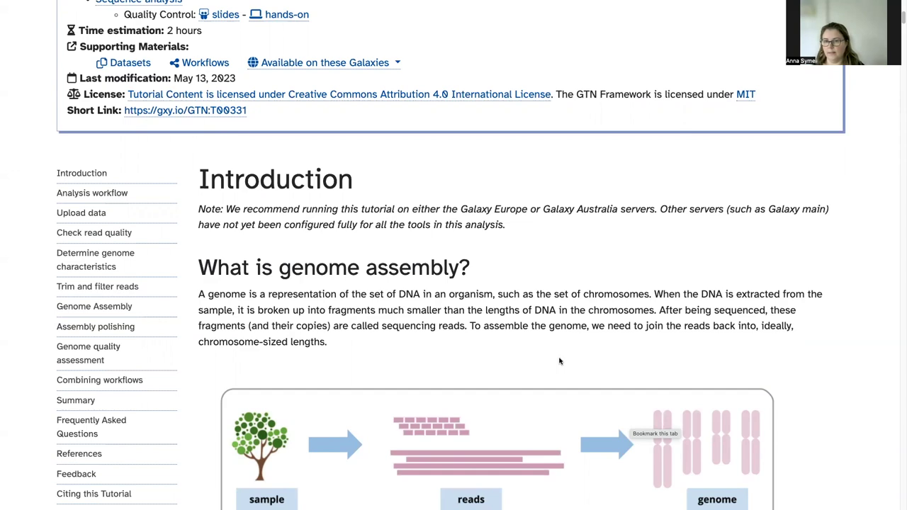
{"action": "scroll", "coordinate": [560, 361], "scroll_direction": "down", "scroll_amount": 1}
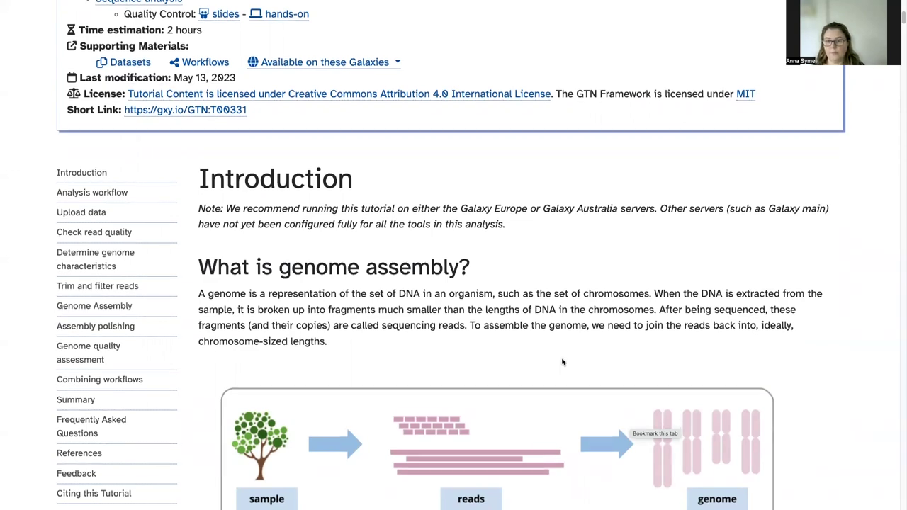
{"action": "scroll", "coordinate": [559, 363], "scroll_direction": "down", "scroll_amount": 2}
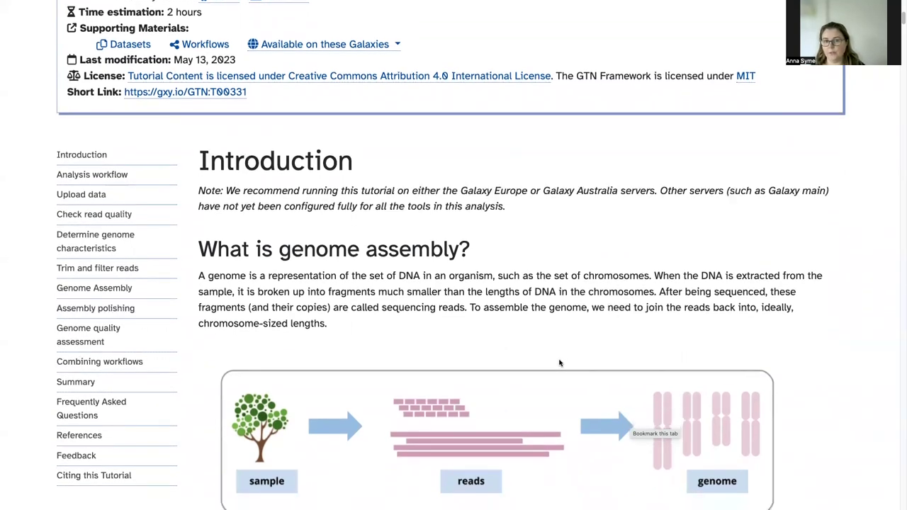
{"action": "scroll", "coordinate": [559, 363], "scroll_direction": "down", "scroll_amount": 1}
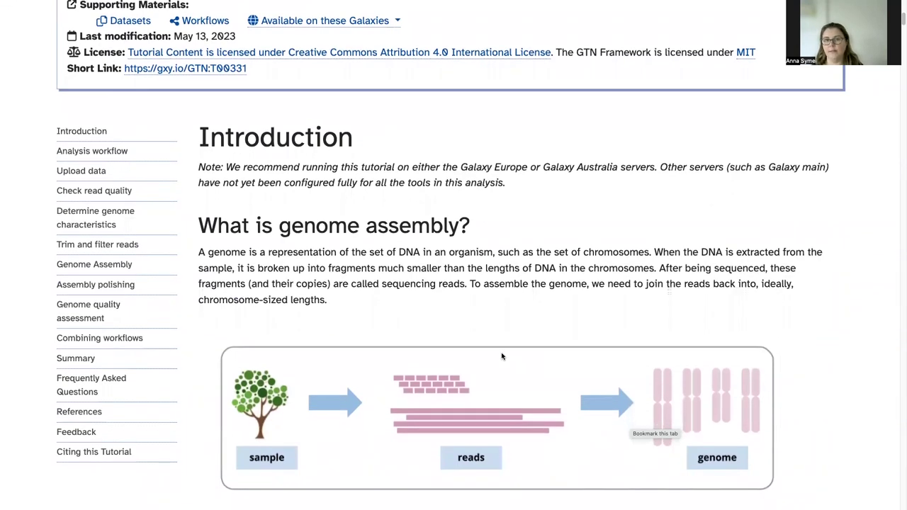
{"action": "scroll", "coordinate": [501, 357], "scroll_direction": "down", "scroll_amount": 1}
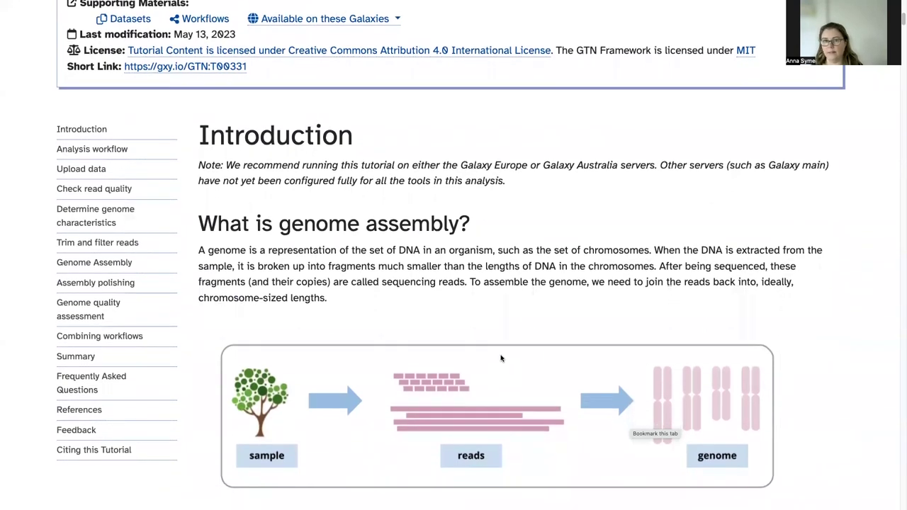
{"action": "scroll", "coordinate": [501, 358], "scroll_direction": "down", "scroll_amount": 1}
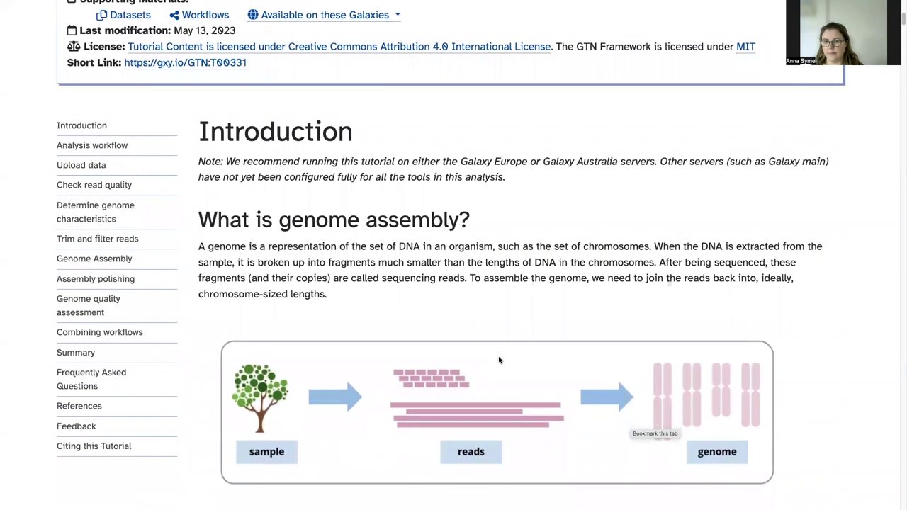
{"action": "scroll", "coordinate": [499, 360], "scroll_direction": "down", "scroll_amount": 2}
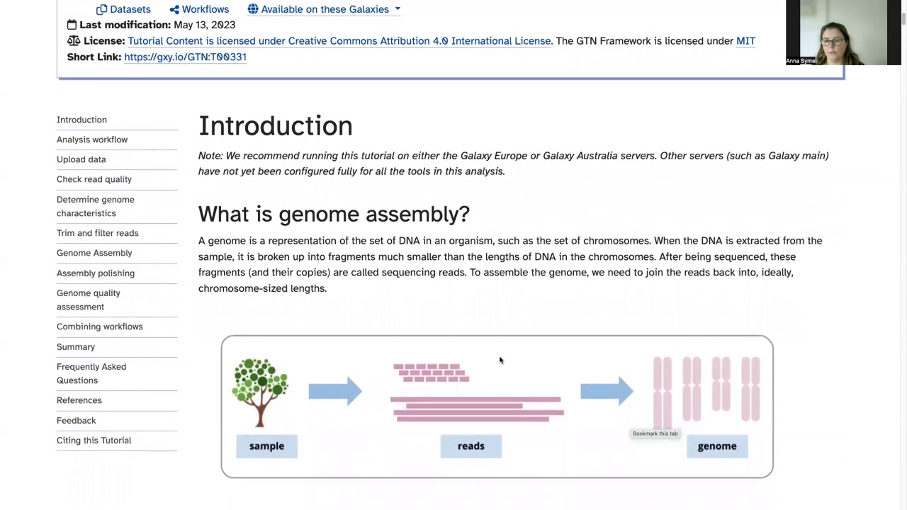
{"action": "scroll", "coordinate": [499, 360], "scroll_direction": "down", "scroll_amount": 5}
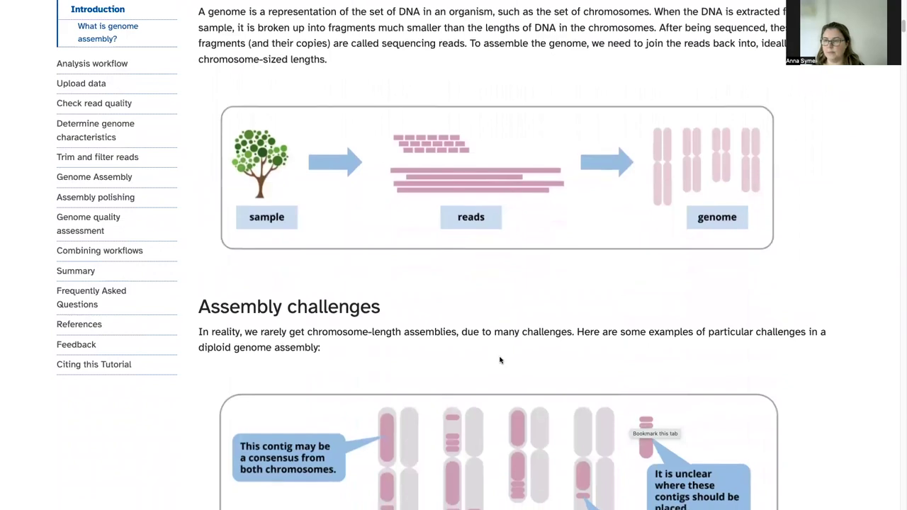
Step: Scroll past the Assembly challenges diagram to 'Can I use my own data with these workflows?'
{"action": "scroll", "coordinate": [499, 360], "scroll_direction": "down", "scroll_amount": 2}
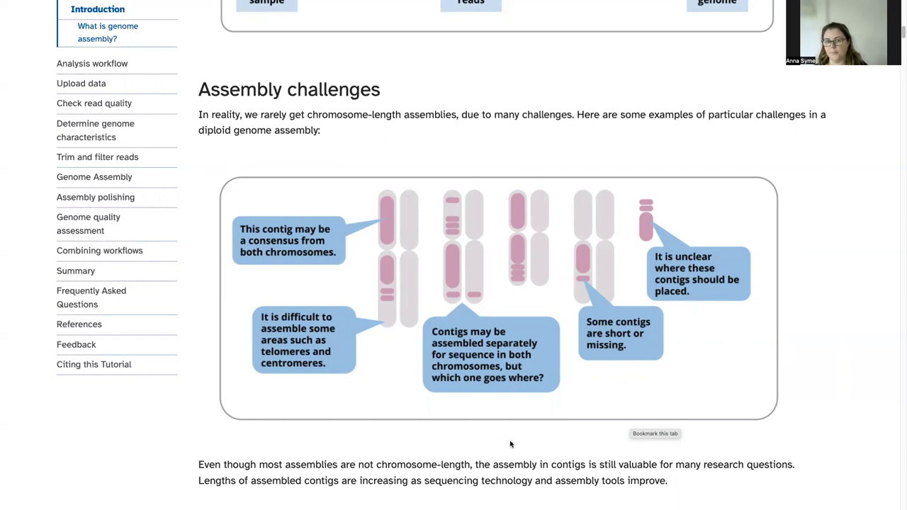
{"action": "scroll", "coordinate": [508, 447], "scroll_direction": "down", "scroll_amount": 2}
{"action": "scroll", "coordinate": [512, 445], "scroll_direction": "down", "scroll_amount": 4}
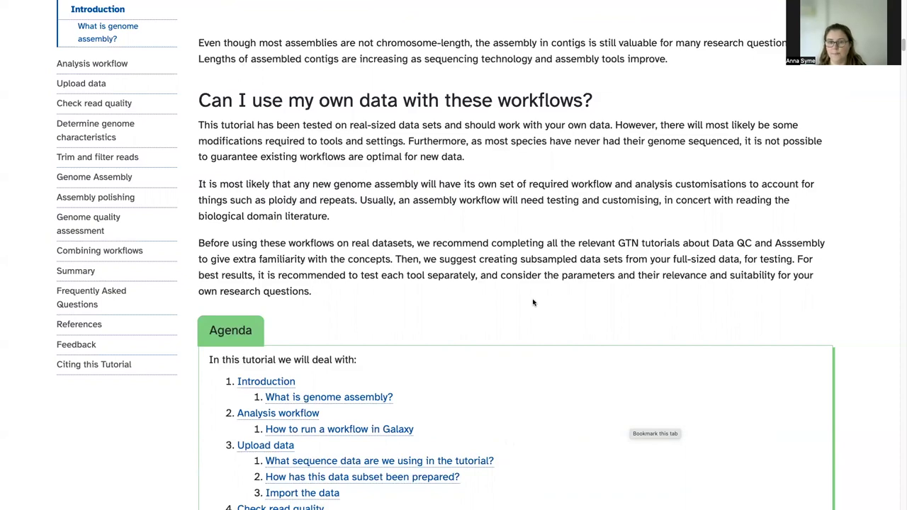
Step: Scroll through the 11-section Agenda down to the Analysis workflow step diagram
{"action": "scroll", "coordinate": [532, 302], "scroll_direction": "down", "scroll_amount": 1}
{"action": "scroll", "coordinate": [532, 303], "scroll_direction": "down", "scroll_amount": 1}
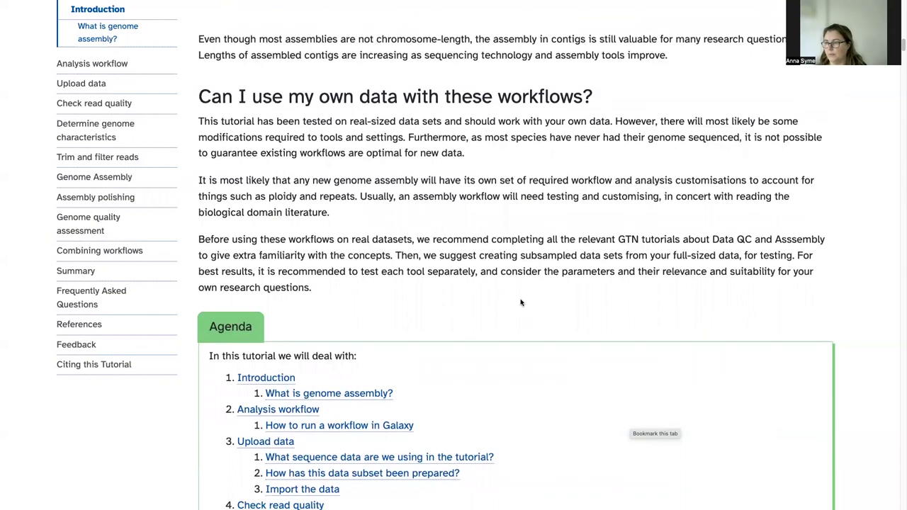
{"action": "scroll", "coordinate": [521, 303], "scroll_direction": "down", "scroll_amount": 2}
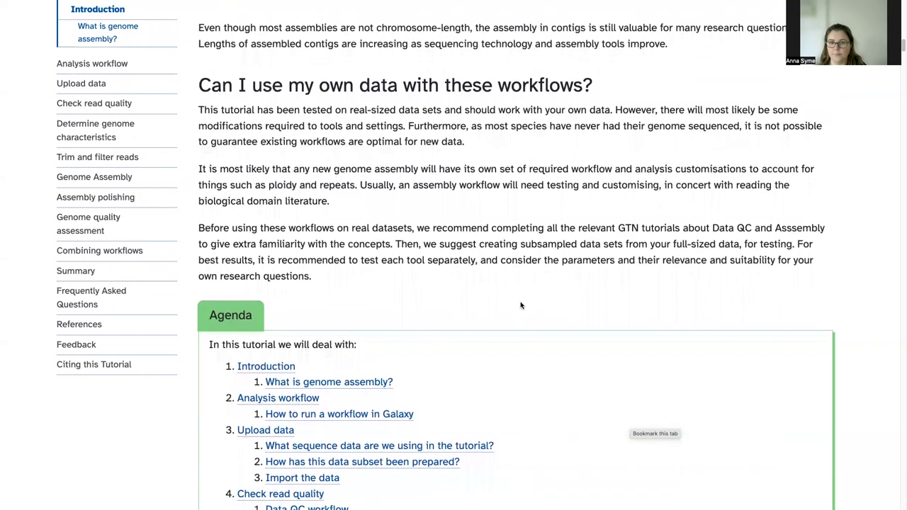
{"action": "scroll", "coordinate": [521, 305], "scroll_direction": "down", "scroll_amount": 2}
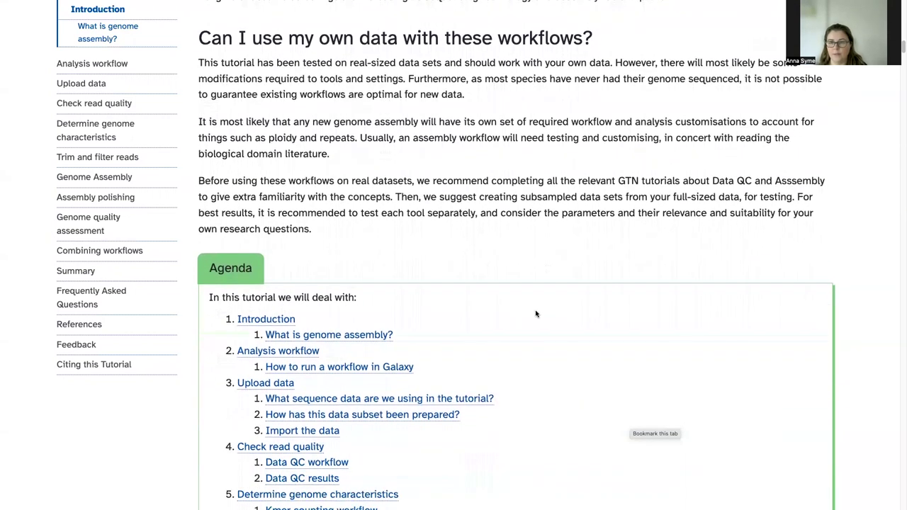
{"action": "scroll", "coordinate": [441, 294], "scroll_direction": "down", "scroll_amount": 1}
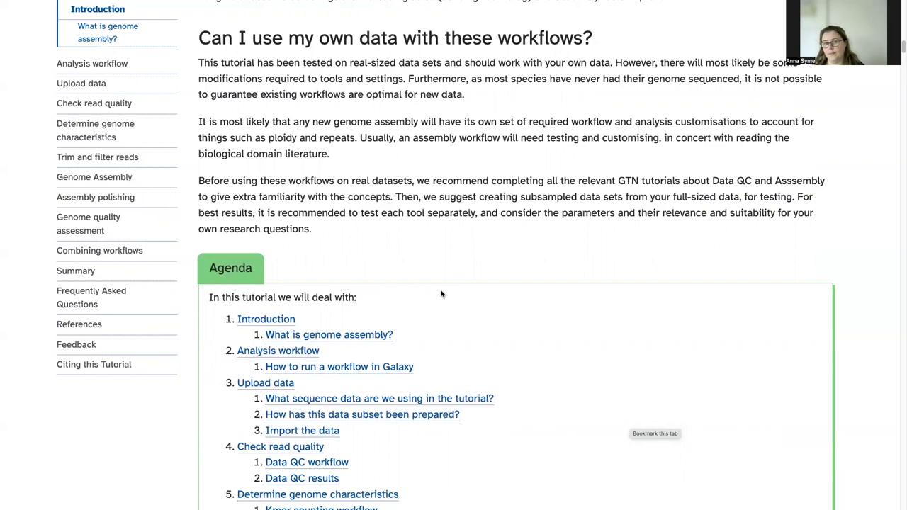
{"action": "scroll", "coordinate": [443, 295], "scroll_direction": "down", "scroll_amount": 1}
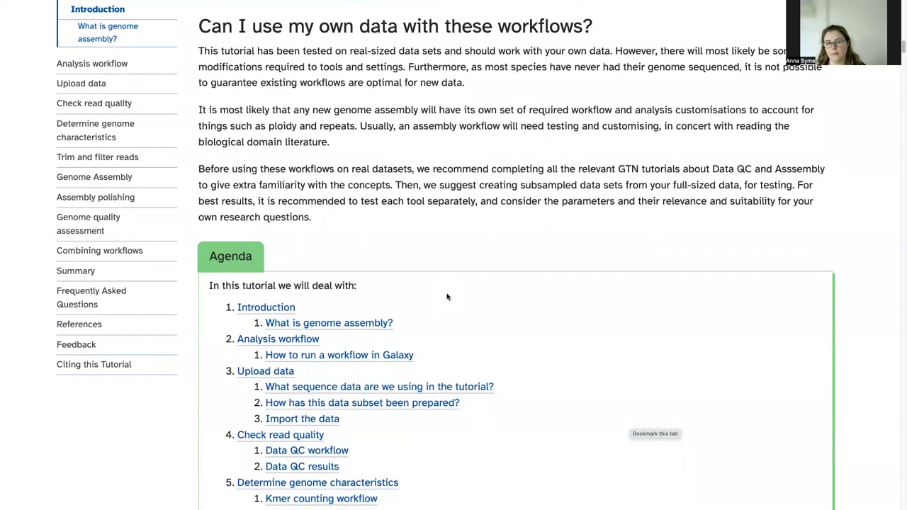
{"action": "scroll", "coordinate": [460, 305], "scroll_direction": "down", "scroll_amount": 3}
{"action": "scroll", "coordinate": [497, 312], "scroll_direction": "down", "scroll_amount": 1}
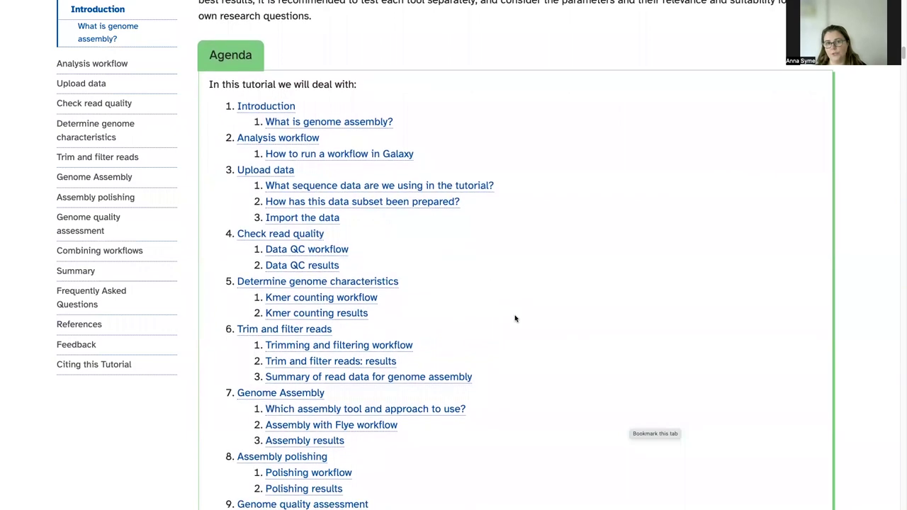
{"action": "scroll", "coordinate": [516, 318], "scroll_direction": "down", "scroll_amount": 1}
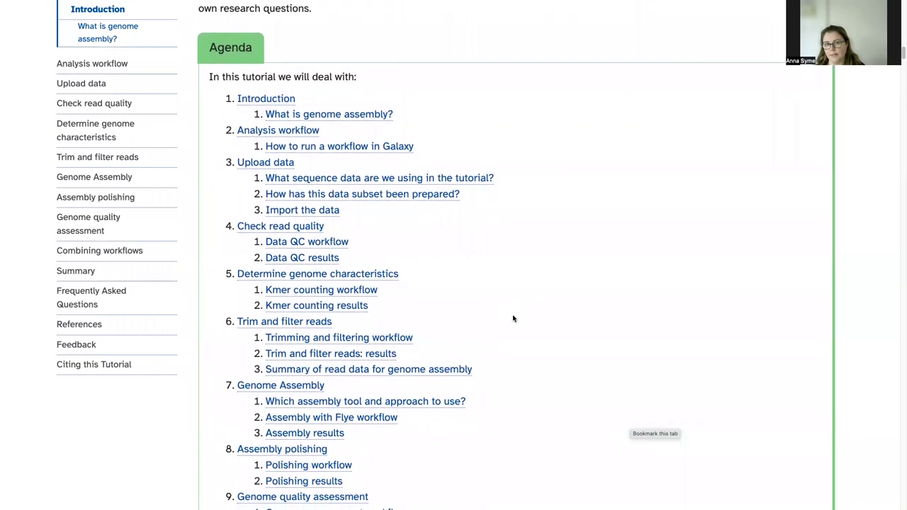
{"action": "scroll", "coordinate": [514, 319], "scroll_direction": "down", "scroll_amount": 5}
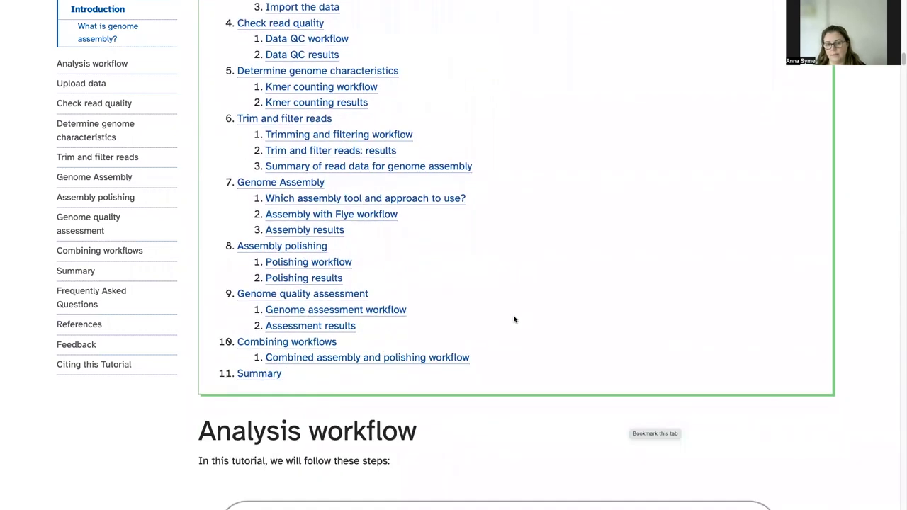
{"action": "scroll", "coordinate": [514, 319], "scroll_direction": "down", "scroll_amount": 3}
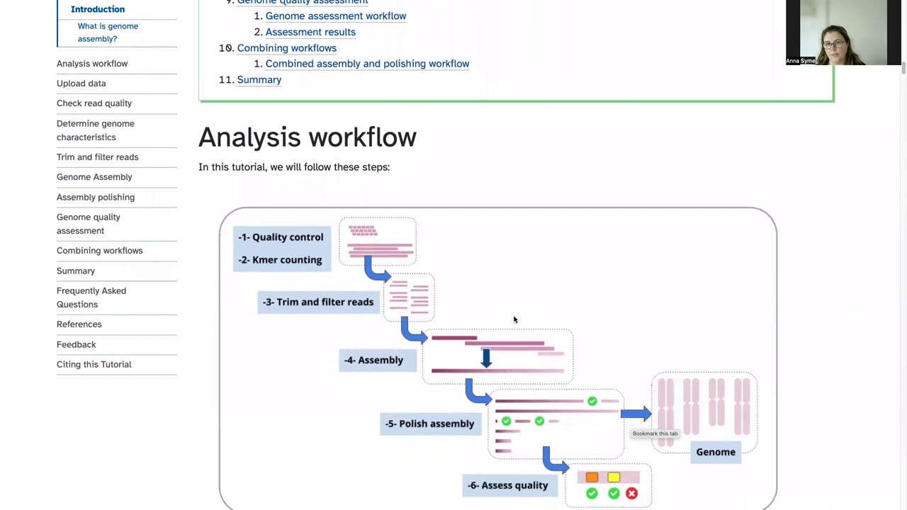
Step: Scroll below the Analysis workflow diagram to the 'How to run a workflow in Galaxy' heading
{"action": "scroll", "coordinate": [516, 319], "scroll_direction": "down", "scroll_amount": 1}
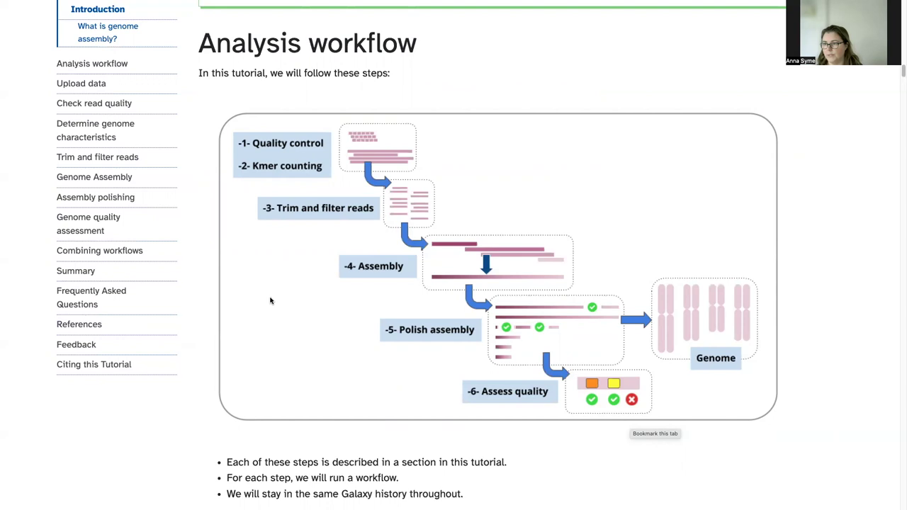
{"action": "scroll", "coordinate": [343, 284], "scroll_direction": "down", "scroll_amount": 1}
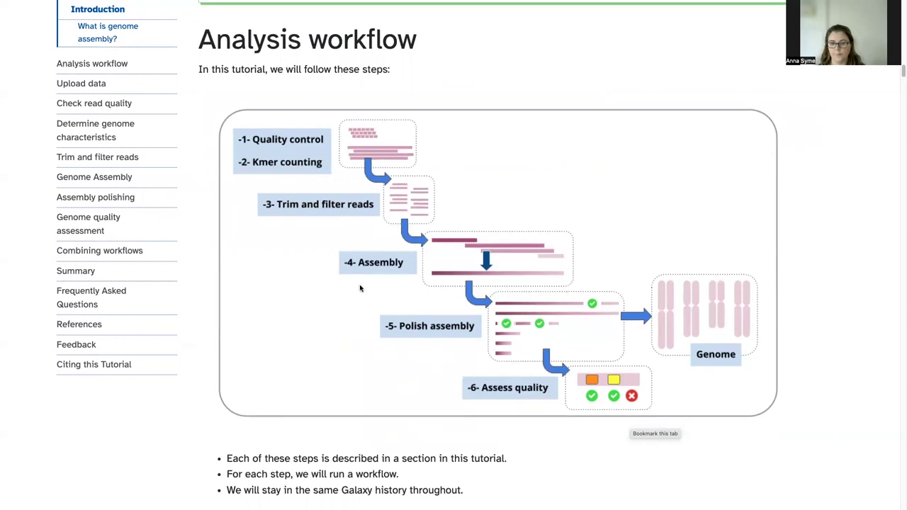
{"action": "scroll", "coordinate": [359, 287], "scroll_direction": "down", "scroll_amount": 1}
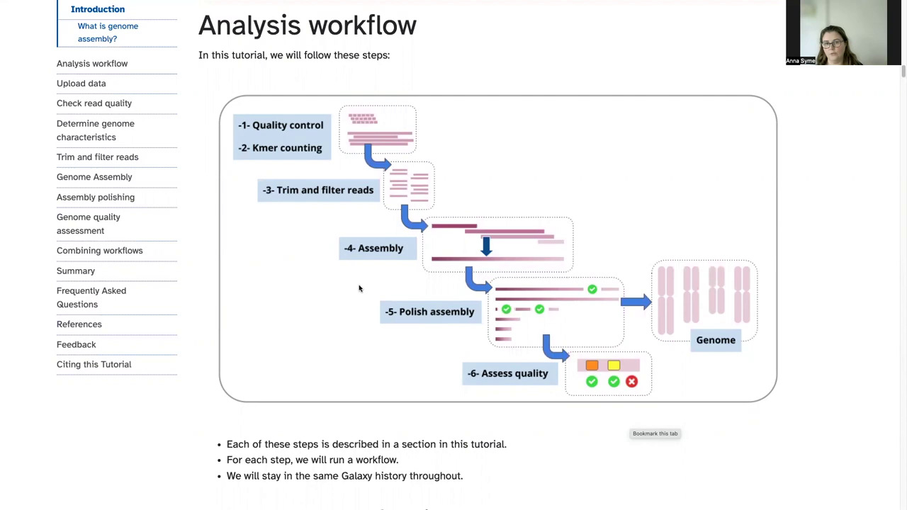
{"action": "scroll", "coordinate": [393, 288], "scroll_direction": "down", "scroll_amount": 5}
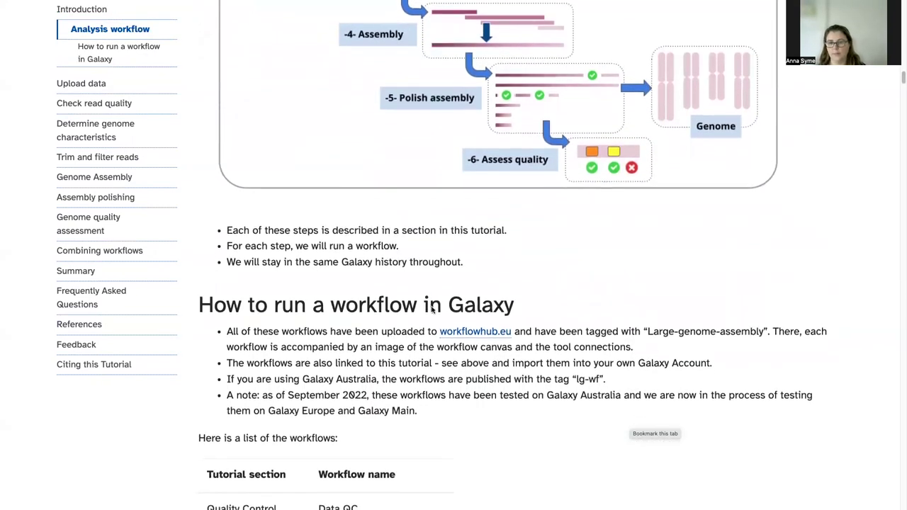
Step: Scroll down through the table of tutorial workflows
{"action": "scroll", "coordinate": [655, 343], "scroll_direction": "down", "scroll_amount": 1}
{"action": "scroll", "coordinate": [588, 345], "scroll_direction": "down", "scroll_amount": 2}
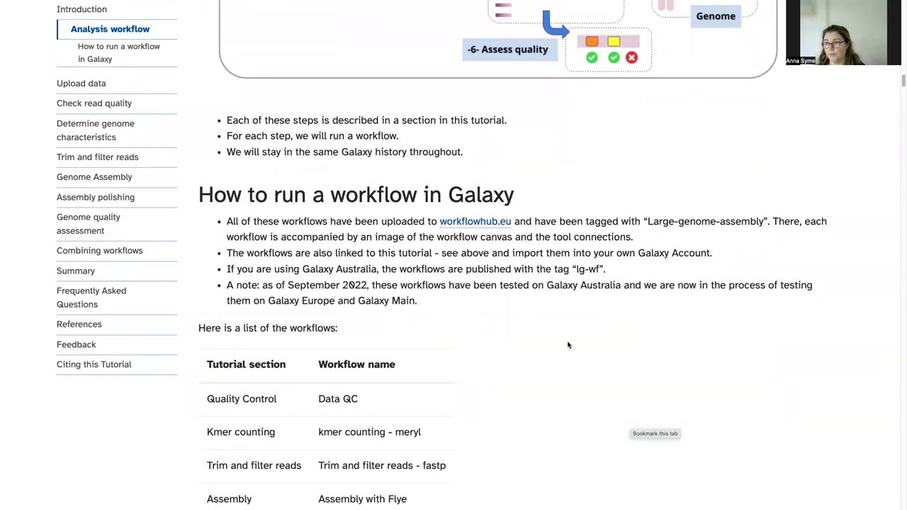
{"action": "scroll", "coordinate": [557, 344], "scroll_direction": "down", "scroll_amount": 1}
{"action": "scroll", "coordinate": [560, 346], "scroll_direction": "down", "scroll_amount": 5}
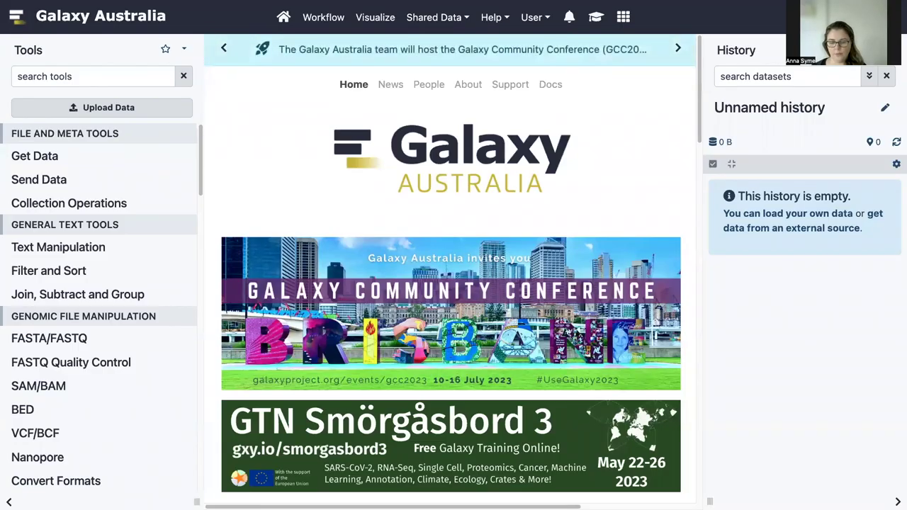
Step: Rename the unnamed history to 'Large genome assembly', then bring up the data upload dialog
{"action": "left_click", "coordinate": [885, 110]}
{"action": "left_click_drag", "start_coordinate": [800, 139], "coordinate": [705, 144]}
{"action": "type", "text": "Larg"}
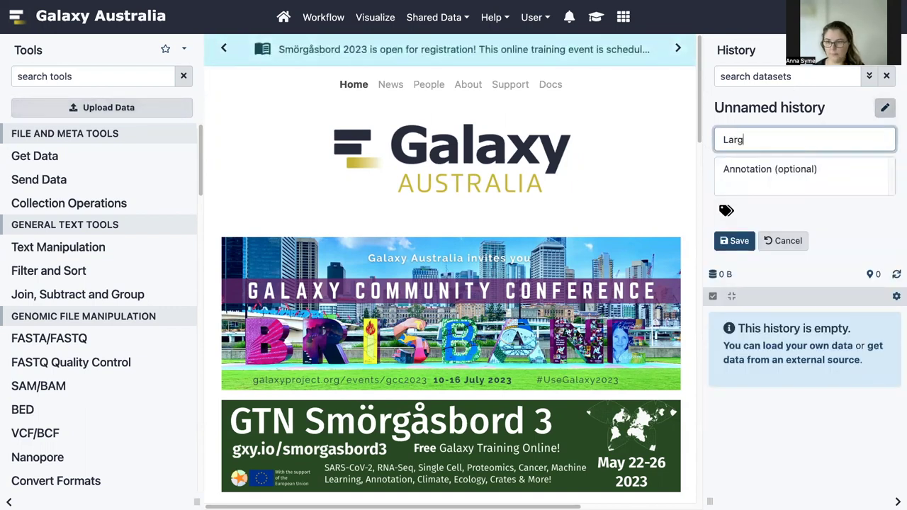
{"action": "type", "text": "e genome assembly"}
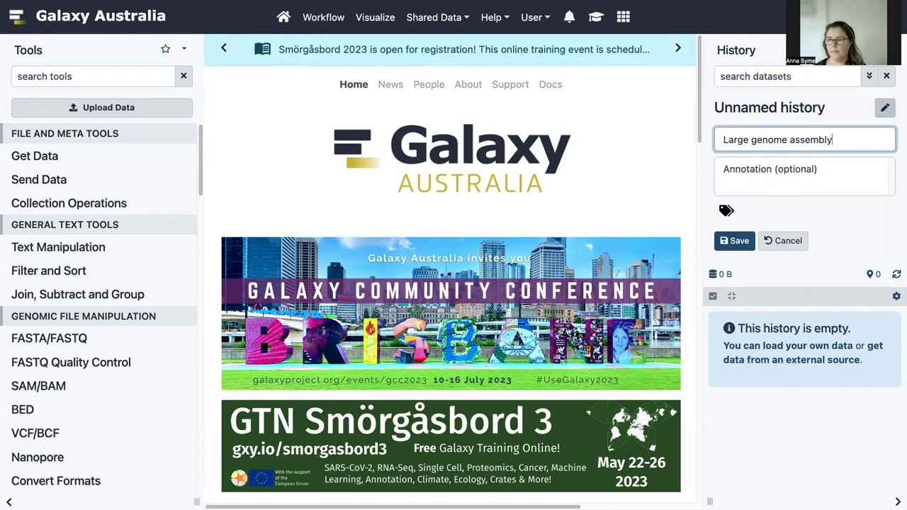
{"action": "left_click", "coordinate": [735, 240]}
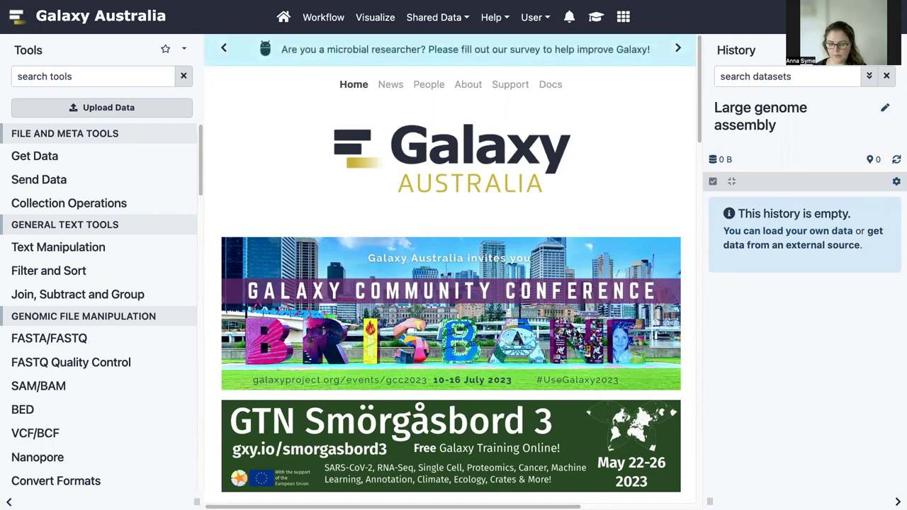
{"action": "left_click", "coordinate": [110, 110]}
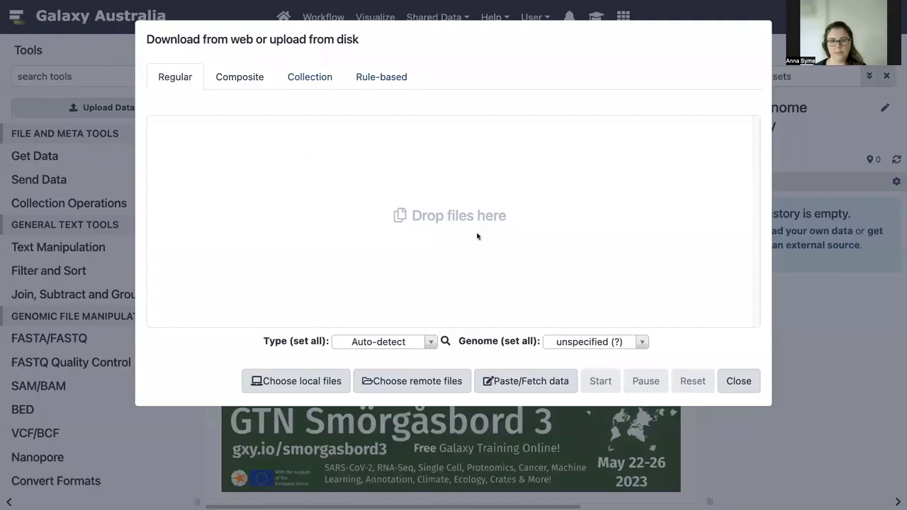
Step: Paste the four Zenodo URLs for the Eucalyptus reads and Arabidopsis reference, and fetch them
{"action": "left_click", "coordinate": [533, 380]}
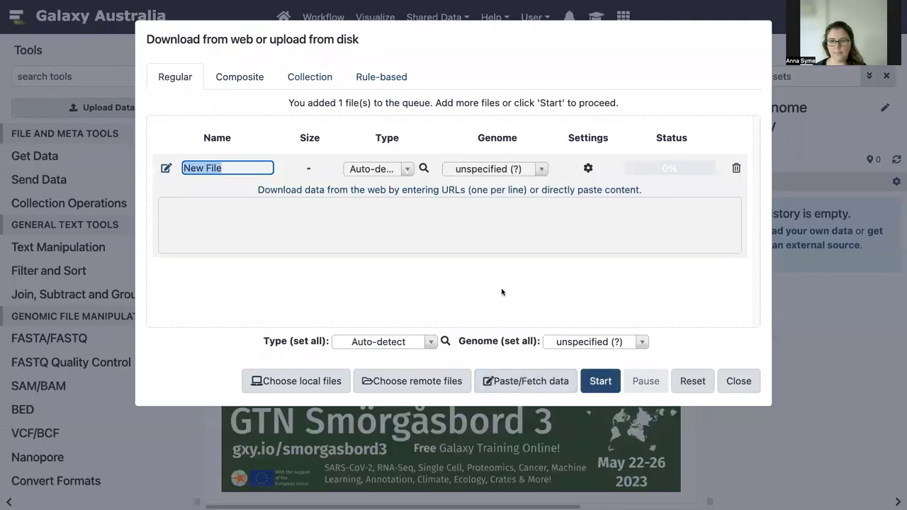
{"action": "right_click", "coordinate": [348, 212]}
{"action": "left_click", "coordinate": [408, 284]}
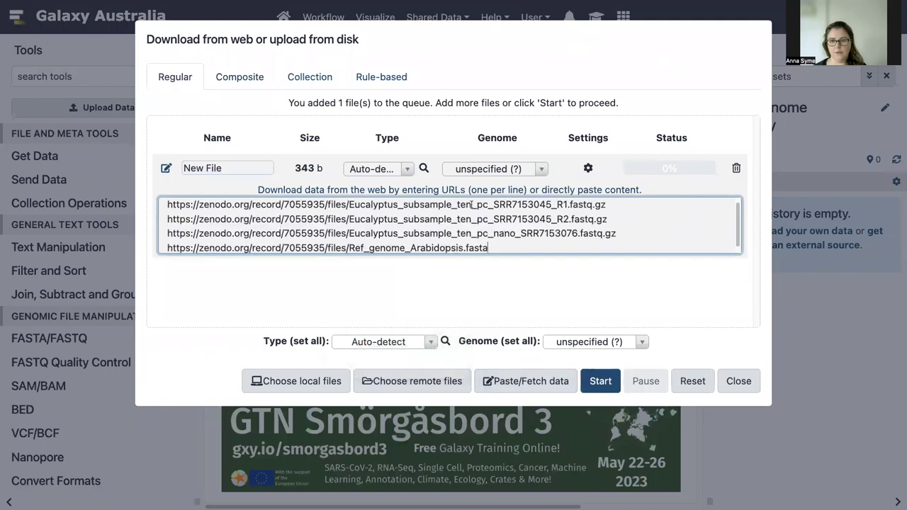
{"action": "left_click", "coordinate": [601, 381]}
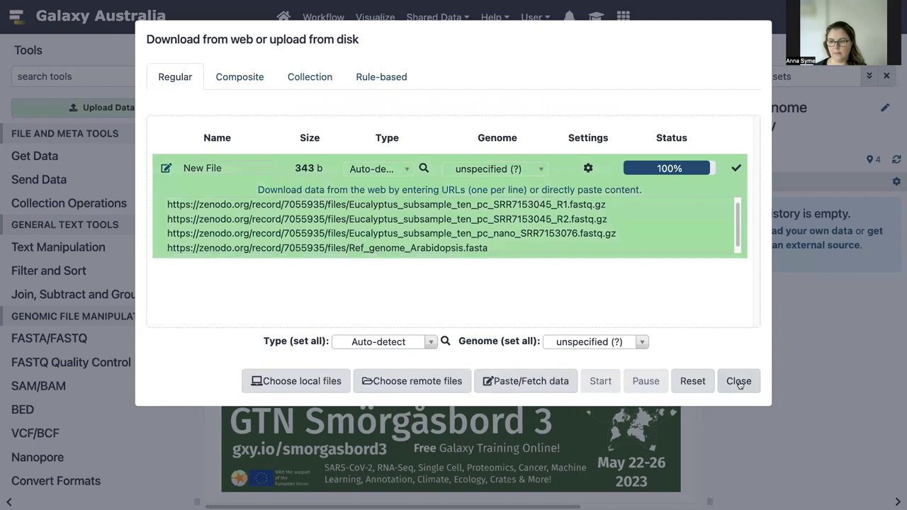
{"action": "left_click", "coordinate": [739, 382]}
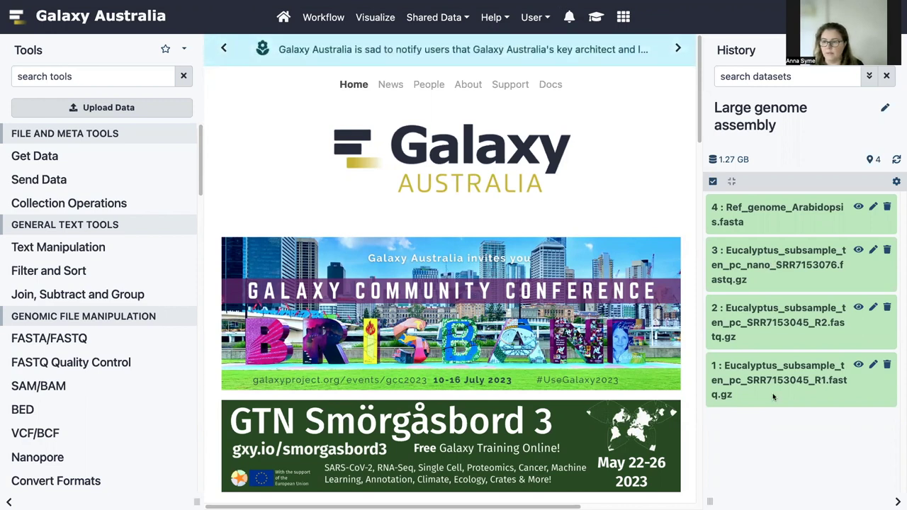
Step: Check dataset 1's datatype in Edit Dataset Attributes and leave it as fastq.gz
{"action": "left_click", "coordinate": [755, 369]}
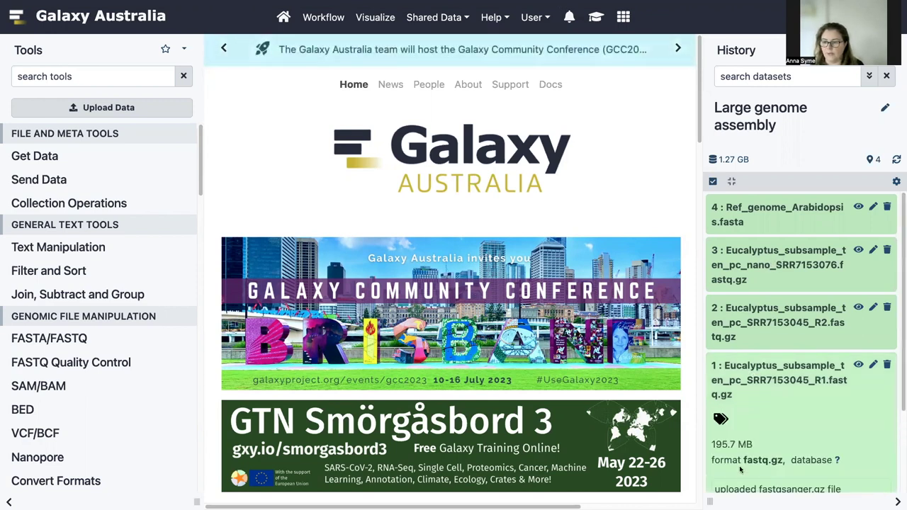
{"action": "left_click_drag", "start_coordinate": [744, 460], "coordinate": [784, 460]}
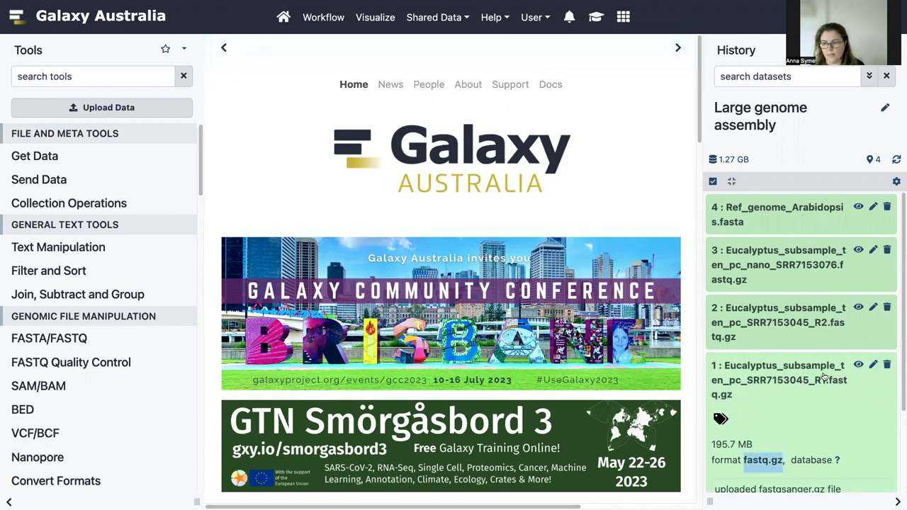
{"action": "left_click", "coordinate": [875, 366]}
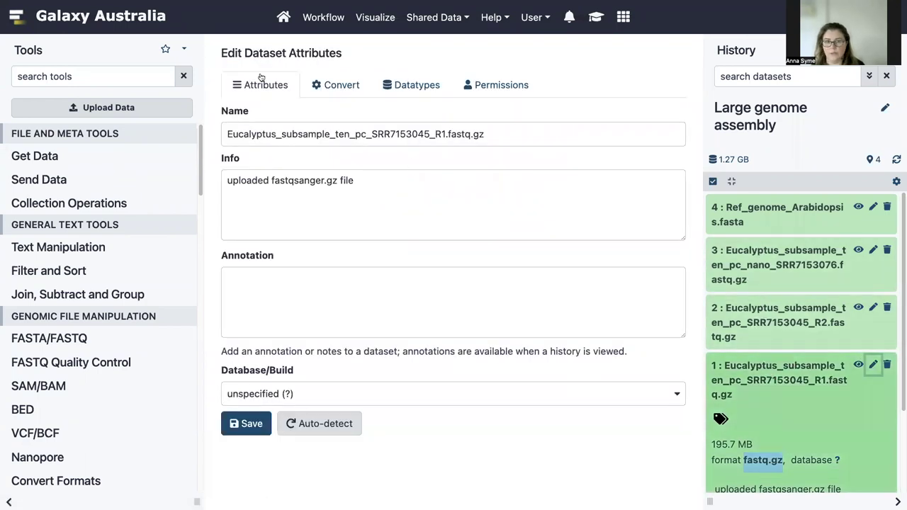
{"action": "left_click", "coordinate": [404, 85]}
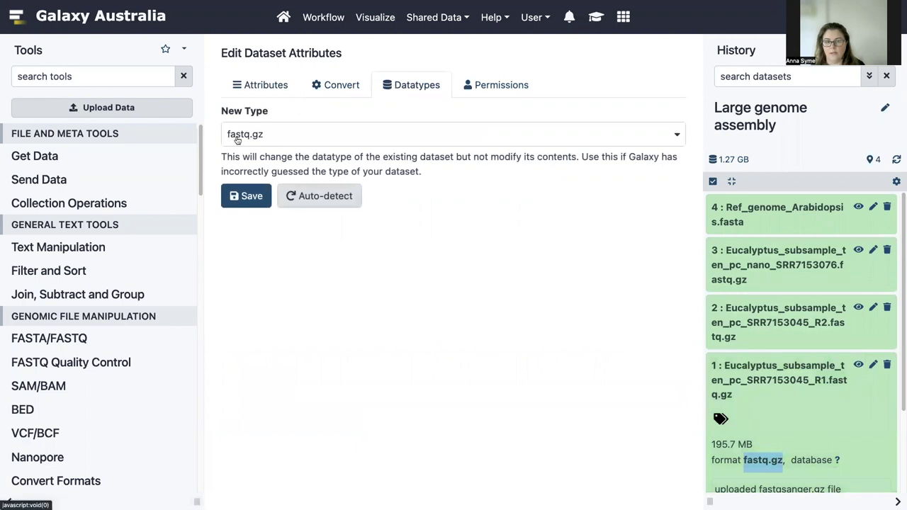
{"action": "left_click", "coordinate": [282, 134]}
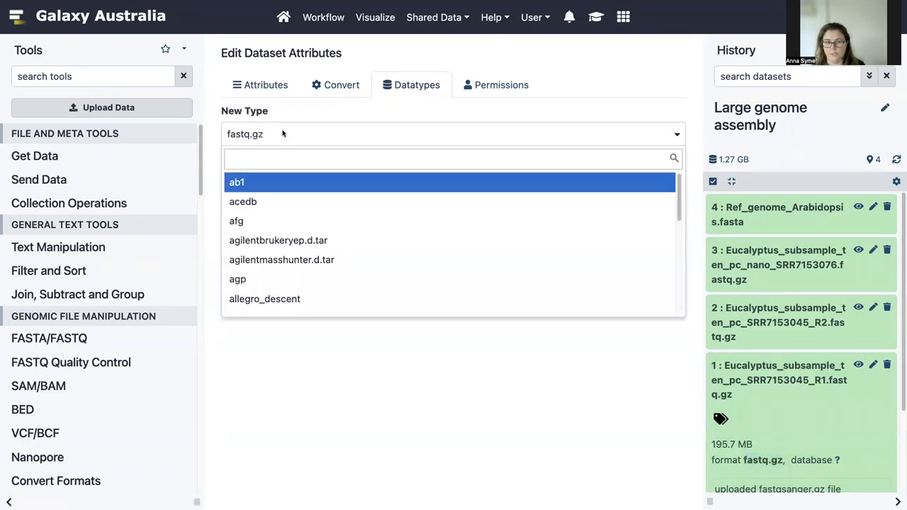
{"action": "left_click", "coordinate": [535, 417]}
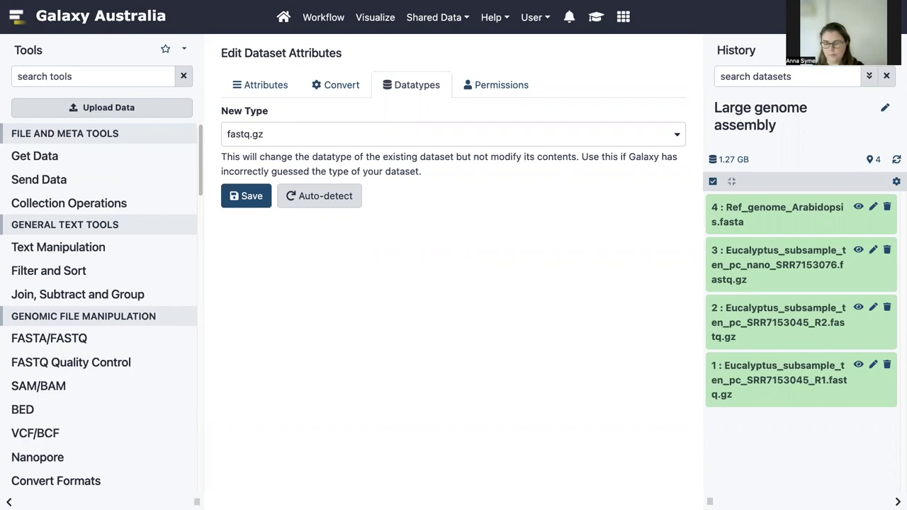
Step: Import the Data QC workflow by pasting its URL into Archived Workflow URL
{"action": "left_click", "coordinate": [328, 19]}
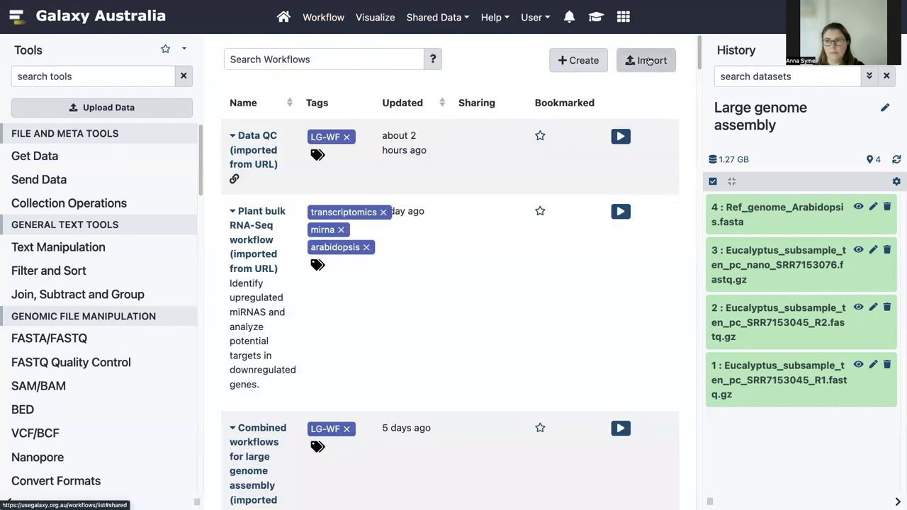
{"action": "left_click", "coordinate": [649, 59]}
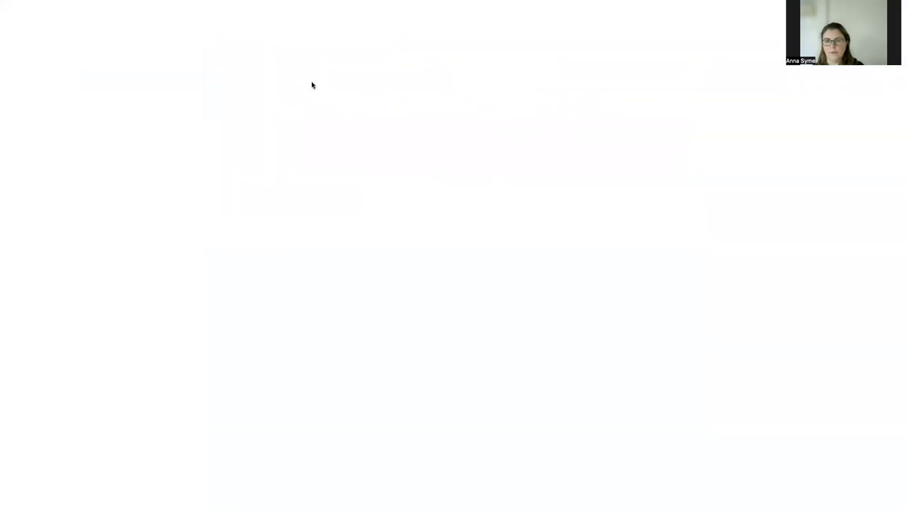
{"action": "right_click", "coordinate": [284, 136]}
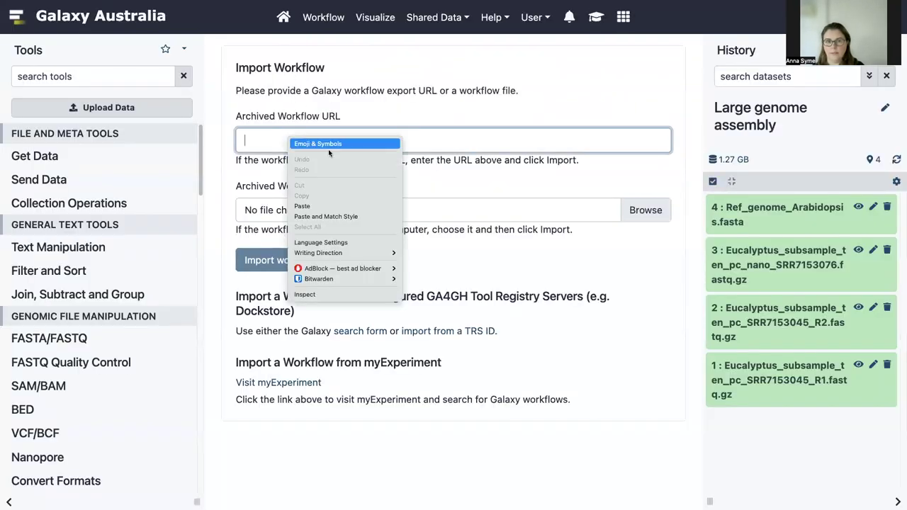
{"action": "left_click", "coordinate": [322, 206]}
{"action": "left_click", "coordinate": [305, 262]}
{"action": "left_click", "coordinate": [305, 262]}
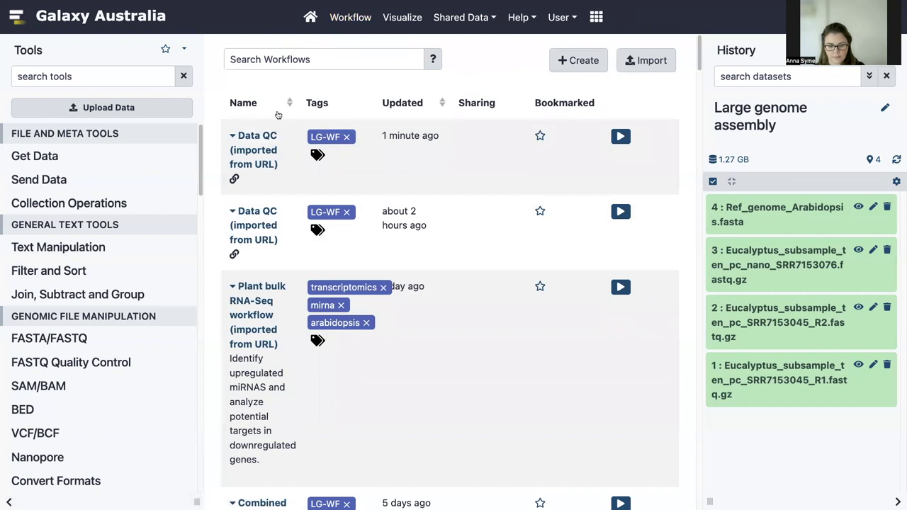
Step: Open the full run form for the newly imported Data QC workflow
{"action": "left_click", "coordinate": [621, 138]}
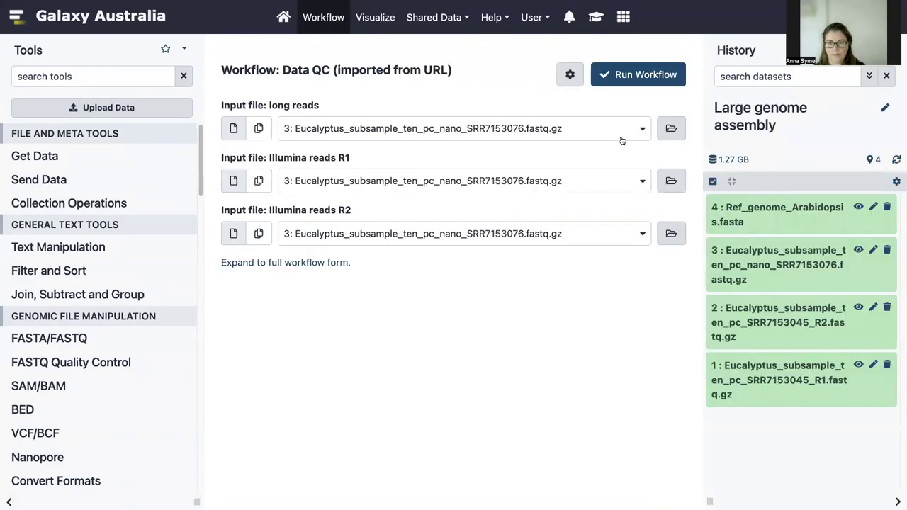
{"action": "left_click", "coordinate": [314, 263]}
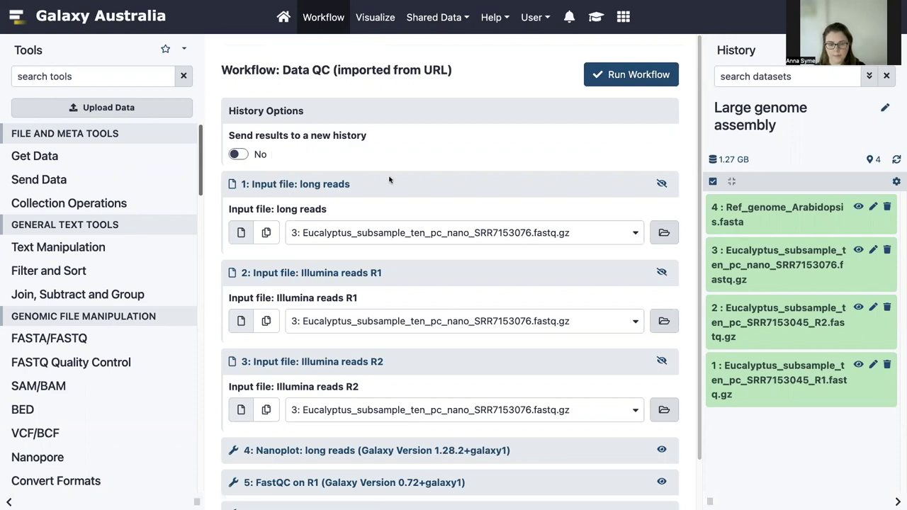
{"action": "scroll", "coordinate": [428, 208], "scroll_direction": "down", "scroll_amount": 1}
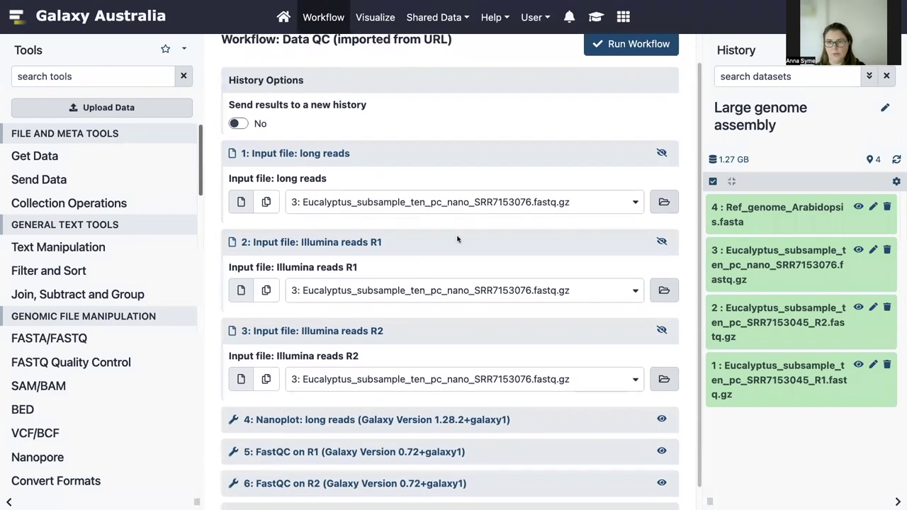
{"action": "scroll", "coordinate": [457, 240], "scroll_direction": "down", "scroll_amount": 1}
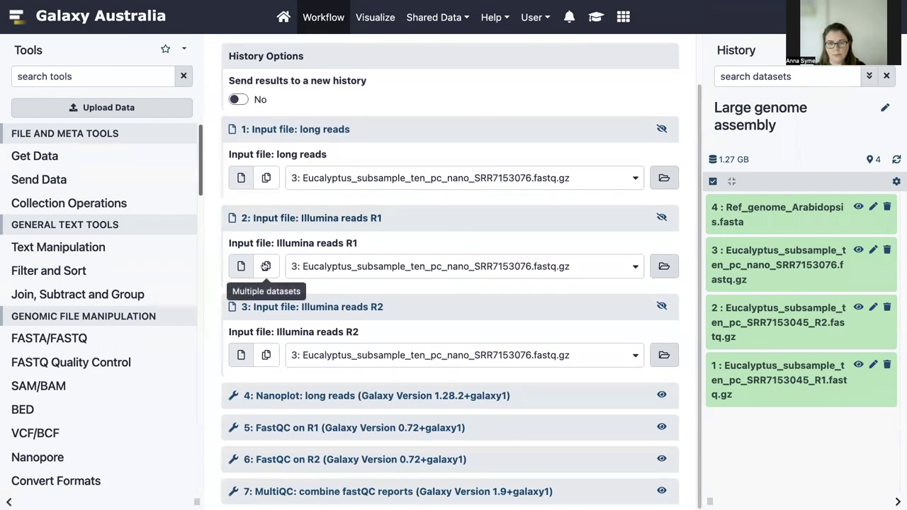
Step: Set Illumina R1 and R2 inputs to the SRR7153045 R1 and R2 reads and run it
{"action": "left_click", "coordinate": [434, 266]}
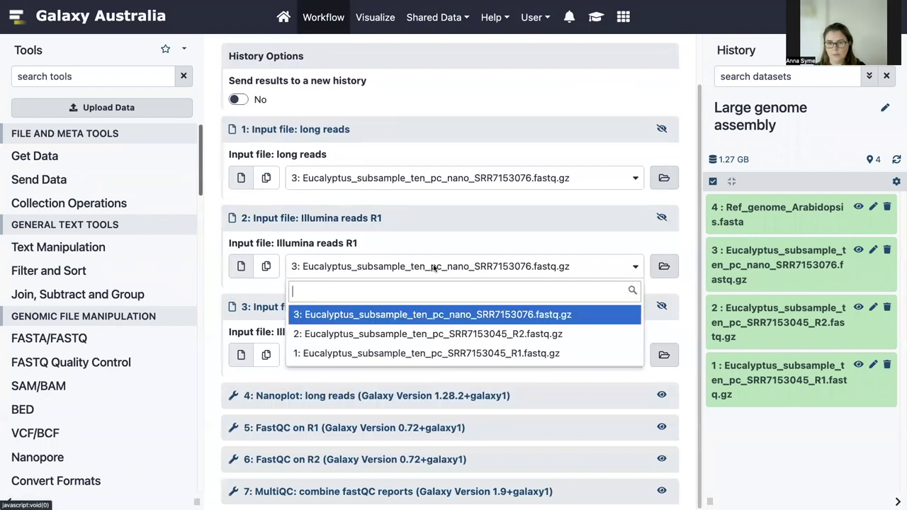
{"action": "left_click", "coordinate": [514, 353]}
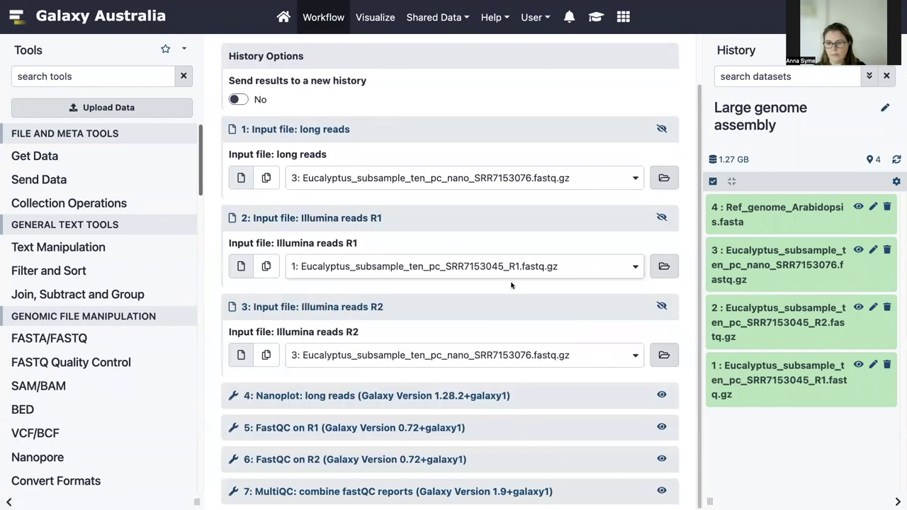
{"action": "left_click", "coordinate": [487, 356]}
{"action": "left_click", "coordinate": [528, 421]}
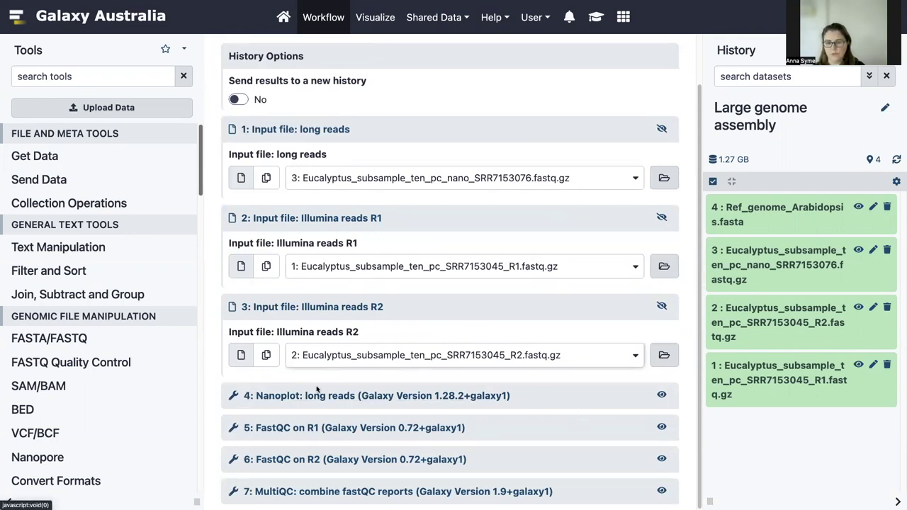
{"action": "scroll", "coordinate": [558, 202], "scroll_direction": "up", "scroll_amount": 2}
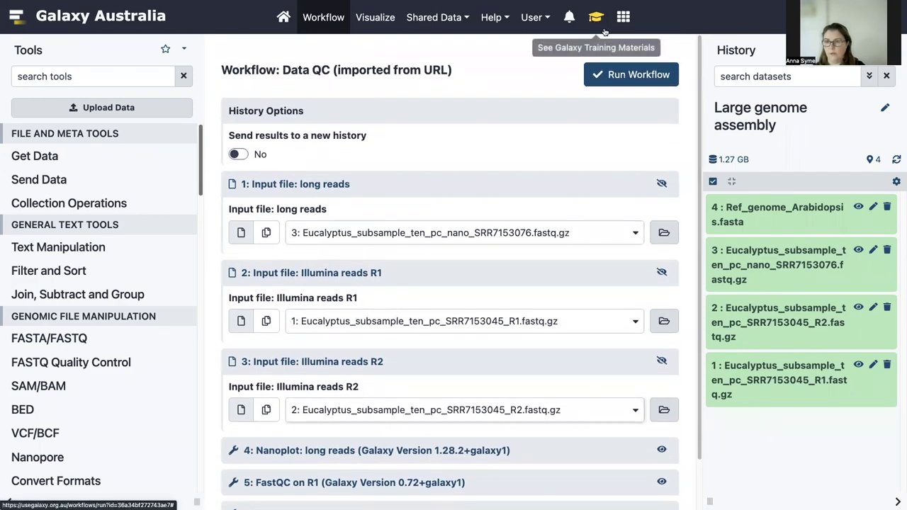
{"action": "left_click", "coordinate": [619, 77]}
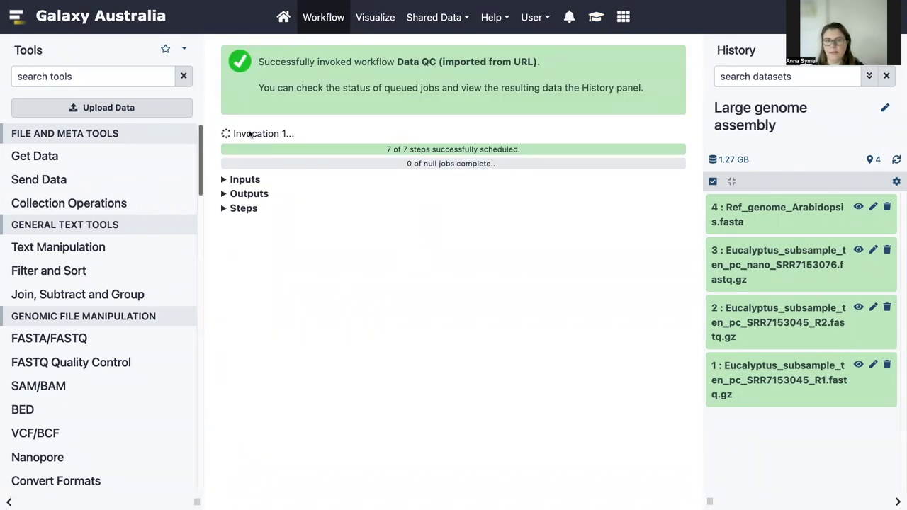
Step: Expand the Data QC run's inputs, NanoPlot and MultiQC outputs, and seven steps, then check the queued history jobs
{"action": "left_click", "coordinate": [225, 181]}
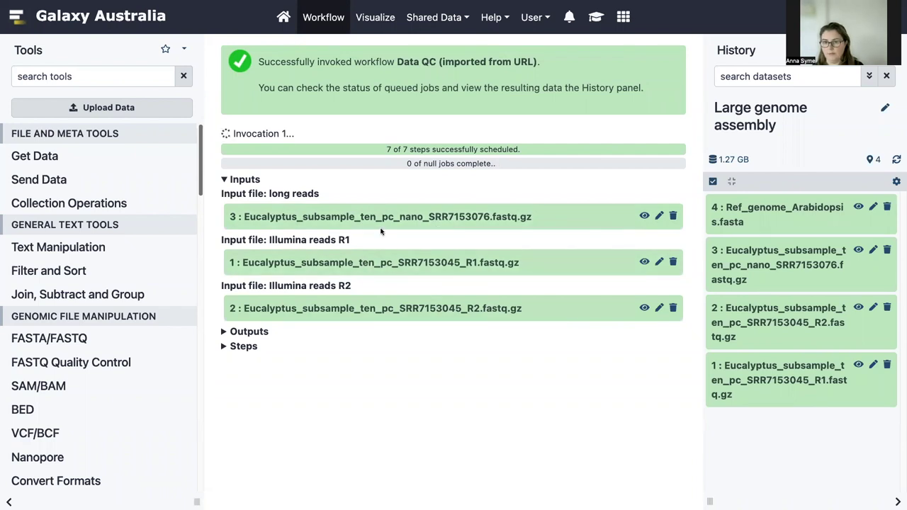
{"action": "left_click", "coordinate": [224, 332]}
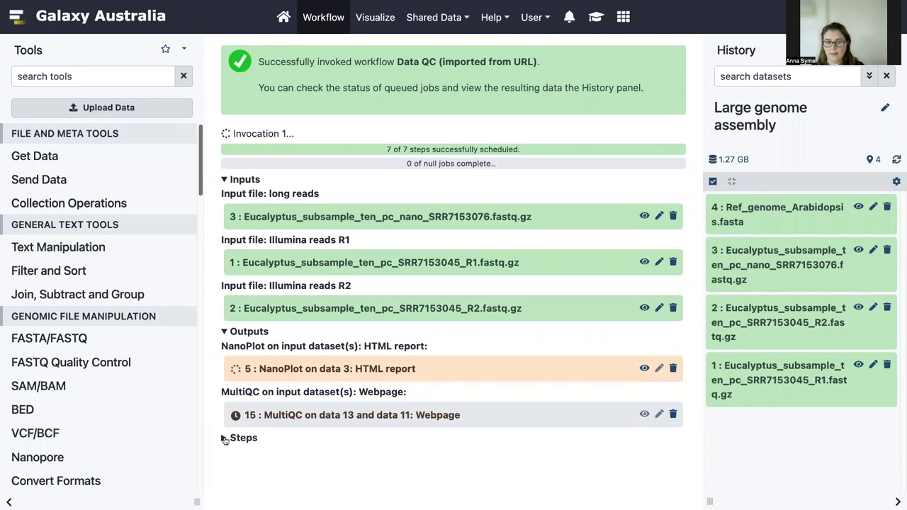
{"action": "left_click", "coordinate": [225, 439]}
{"action": "scroll", "coordinate": [385, 381], "scroll_direction": "down", "scroll_amount": 3}
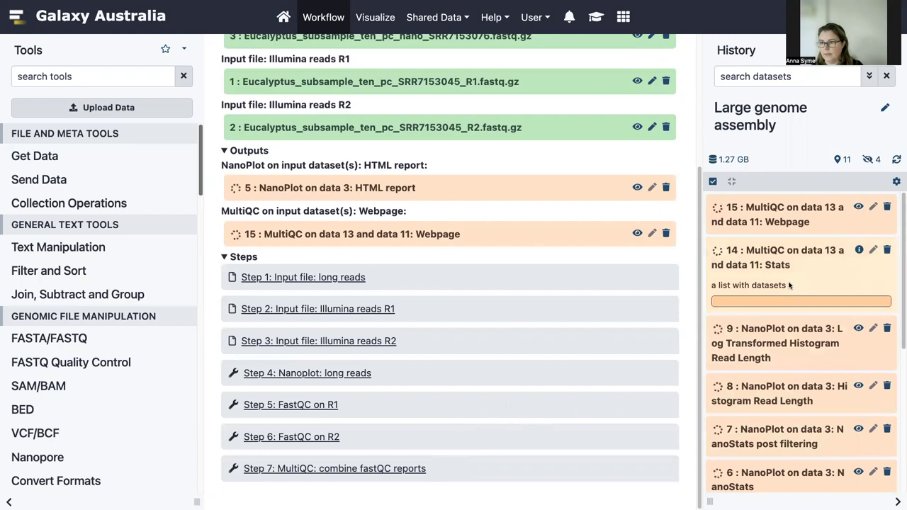
{"action": "scroll", "coordinate": [803, 383], "scroll_direction": "down", "scroll_amount": 5}
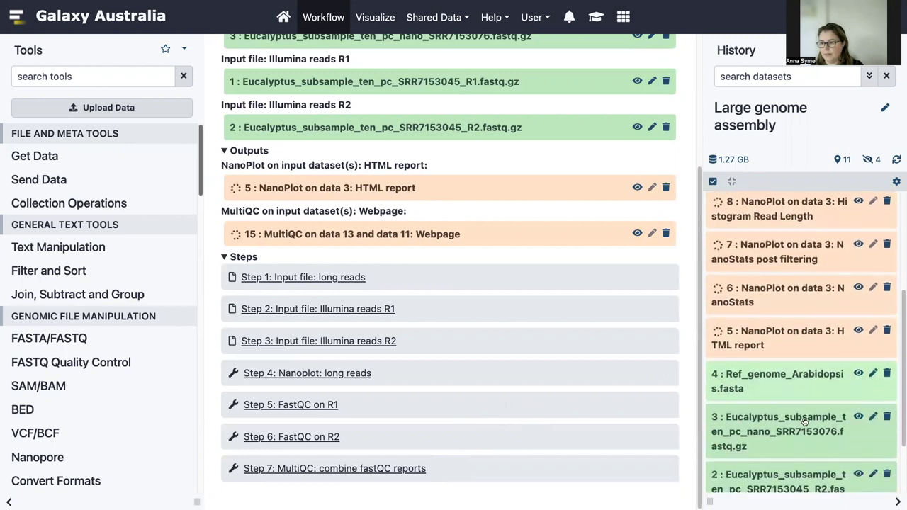
{"action": "scroll", "coordinate": [806, 422], "scroll_direction": "up", "scroll_amount": 1}
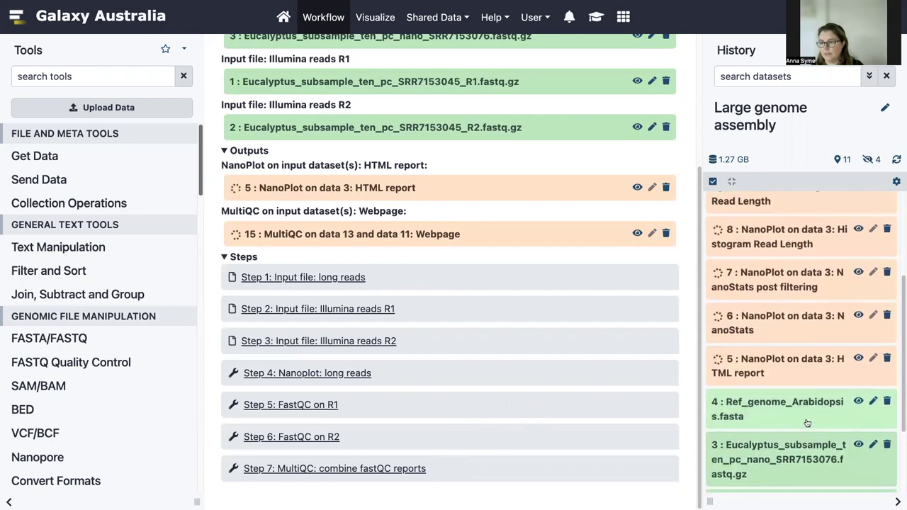